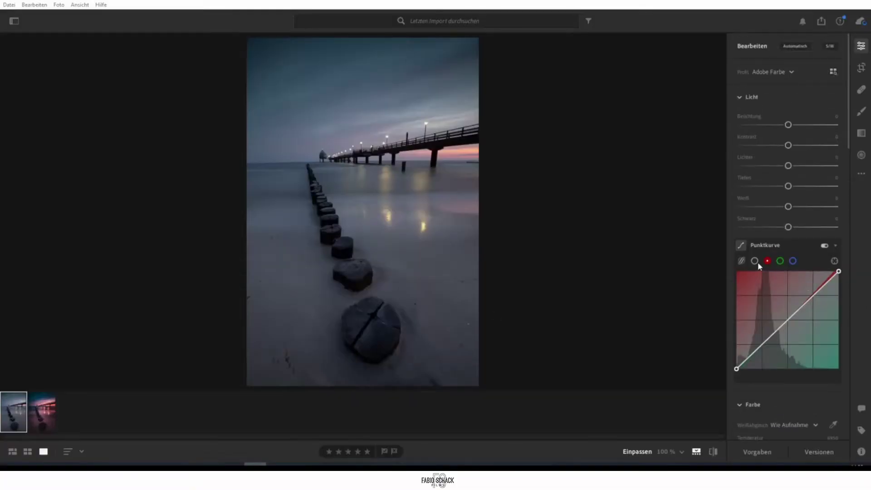
Step: Show the combined RGB tone curve in Punktkurve instead of the red channel
left_click(754, 261)
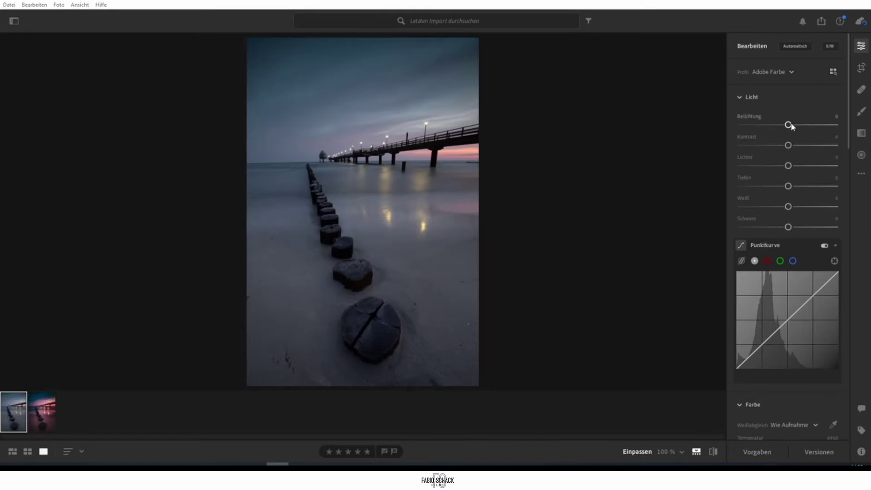
Step: Set Kontrast -83, Lichter -51, Tiefen +82, Weiß +43 and Schwarz +67, checking clipping with Alt
left_click_drag(788, 145, 749, 144)
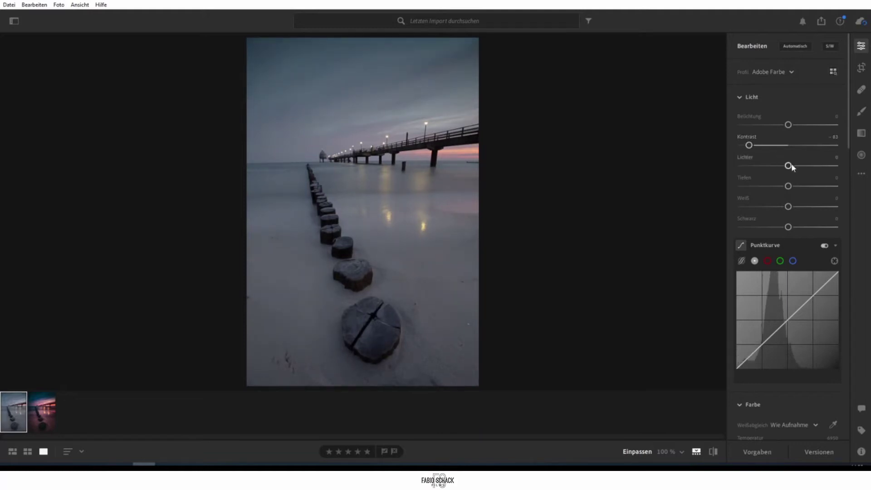
mouse_move(789, 166)
left_mouse_down()
mouse_move(742, 165)
mouse_move(796, 165)
mouse_move(752, 165)
mouse_move(768, 165)
left_mouse_up()
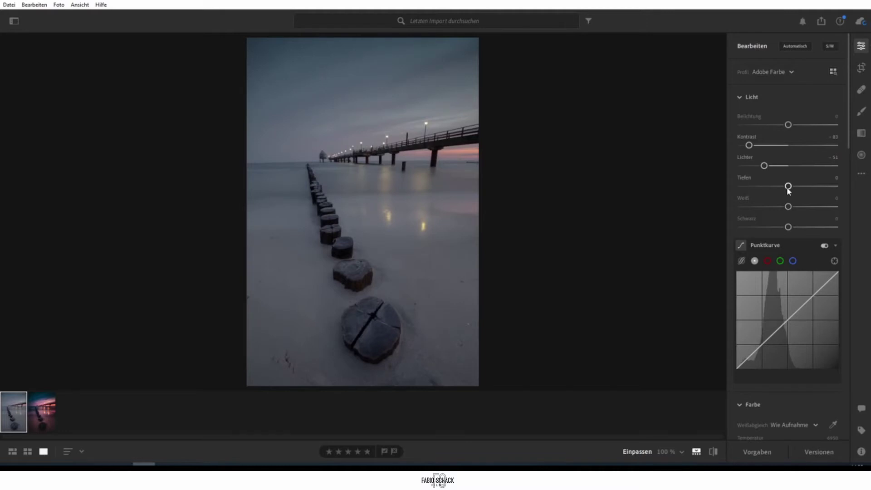
key("alt")
left_click_drag(788, 186, 827, 187)
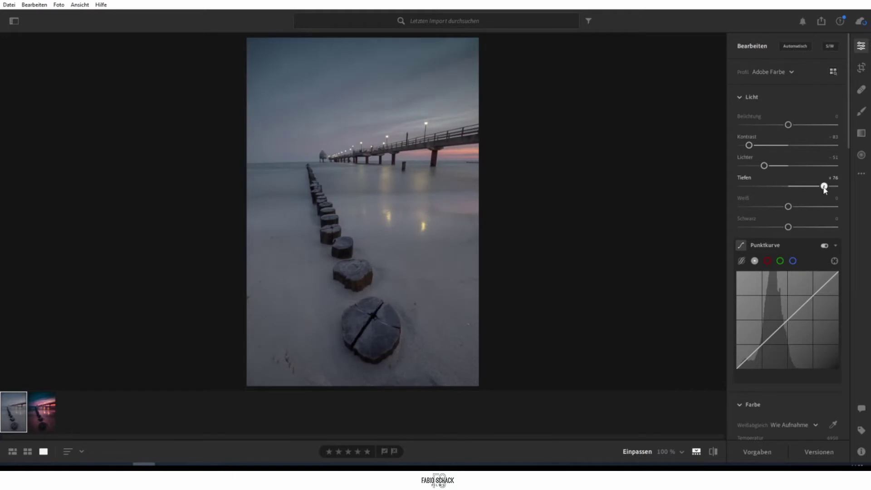
left_click_drag(788, 207, 809, 207)
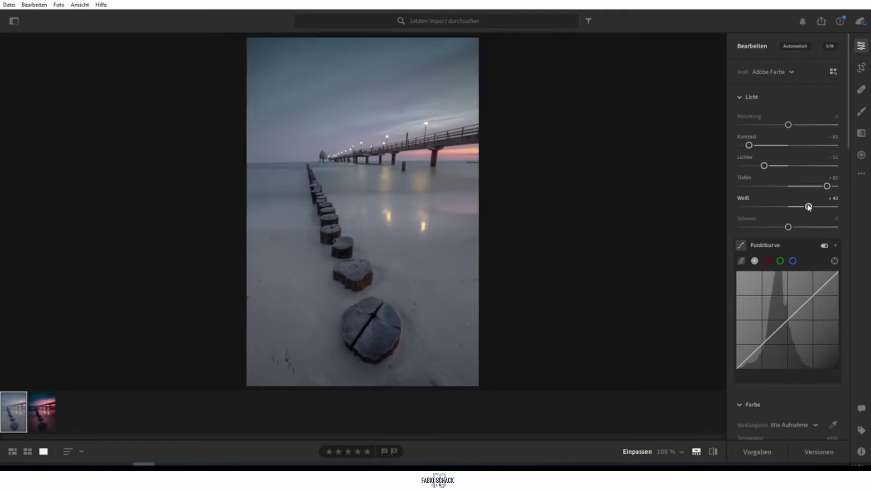
mouse_move(788, 227)
left_mouse_down()
mouse_move(815, 227)
mouse_move(783, 227)
left_mouse_up()
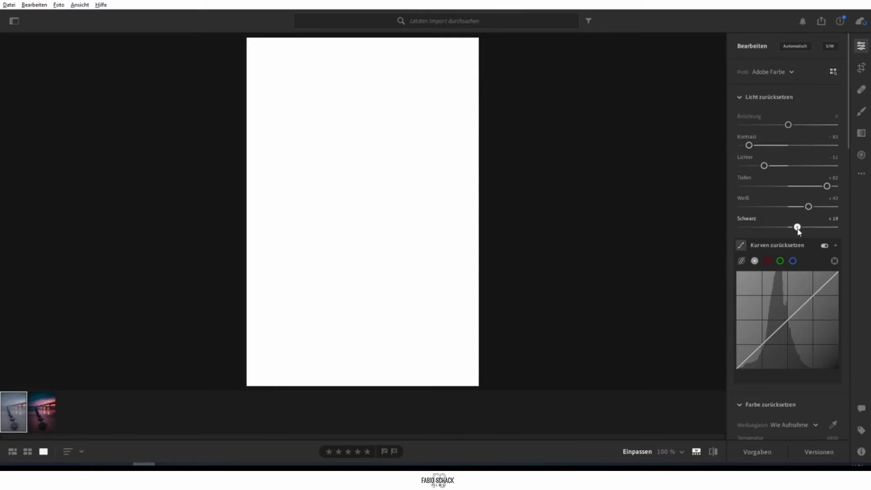
left_click_drag(783, 227, 820, 230)
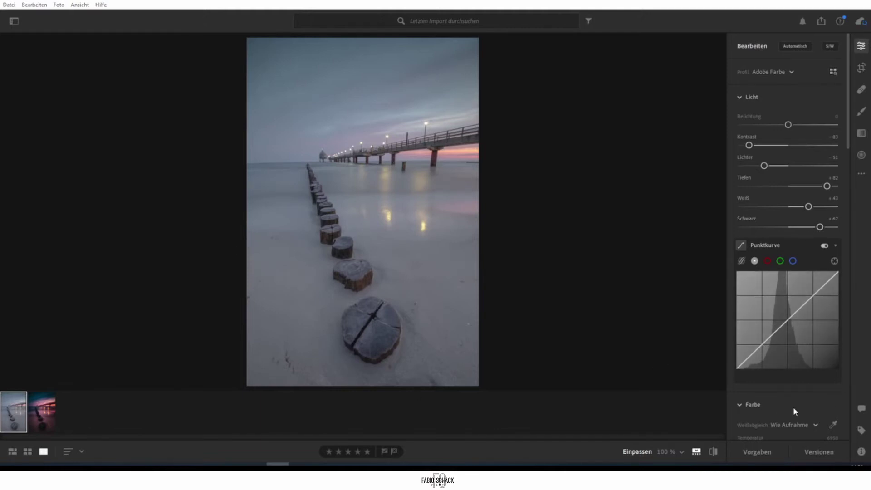
mouse_move(758, 347)
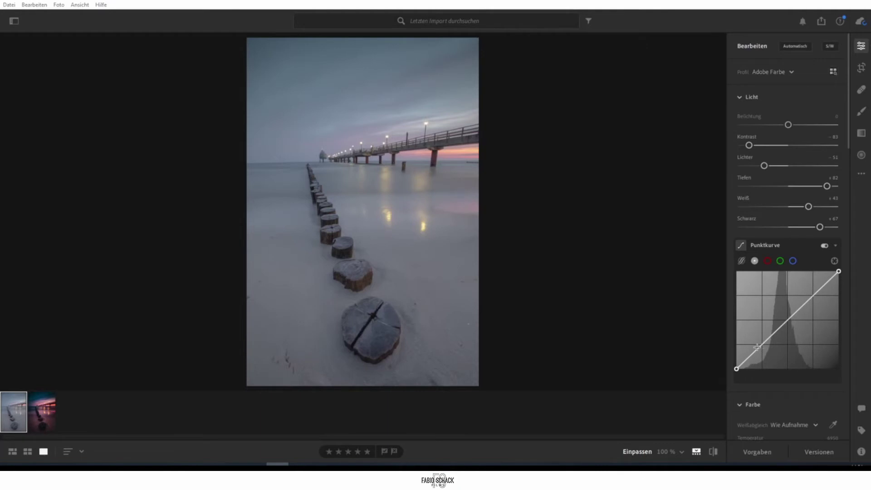
Step: Bend the RGB curve into a soft S with shadow and highlight points and a lifted black point
left_click(759, 347)
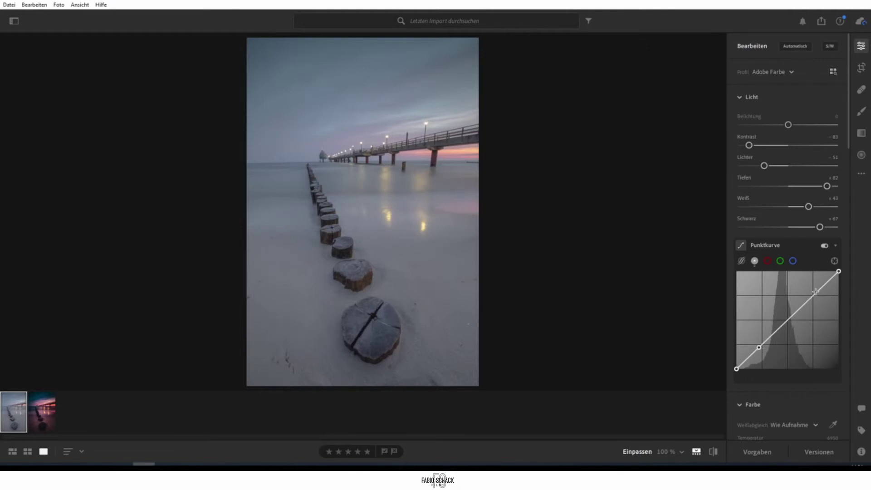
left_click(815, 294)
left_click_drag(736, 368, 735, 358)
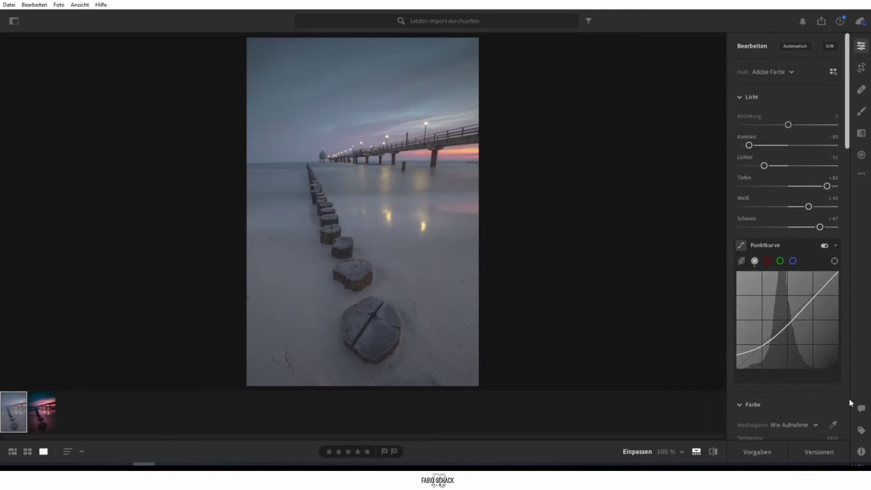
left_click_drag(815, 298, 813, 294)
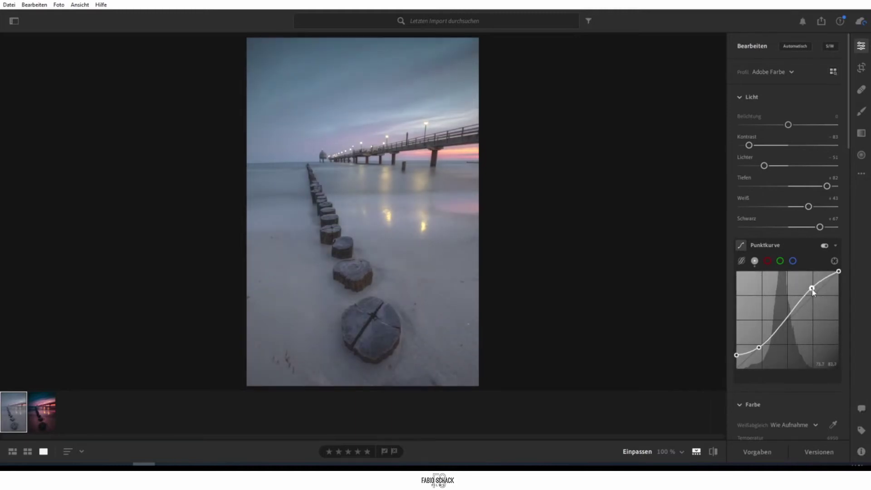
mouse_move(787, 320)
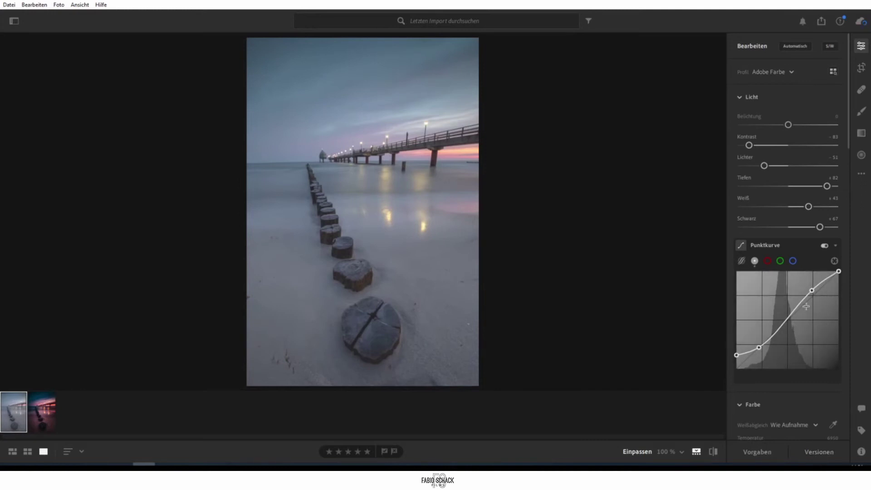
left_click_drag(813, 295, 813, 293)
left_click_drag(759, 348, 758, 350)
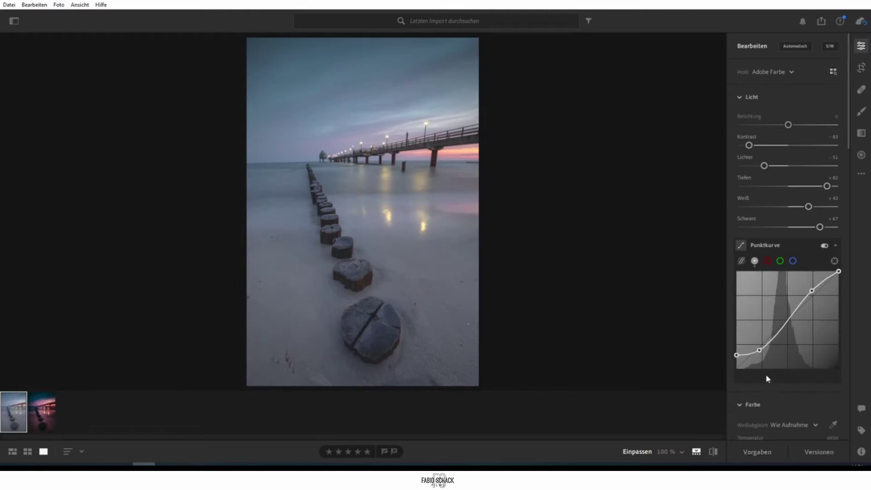
left_click_drag(759, 349, 761, 348)
left_click(767, 261)
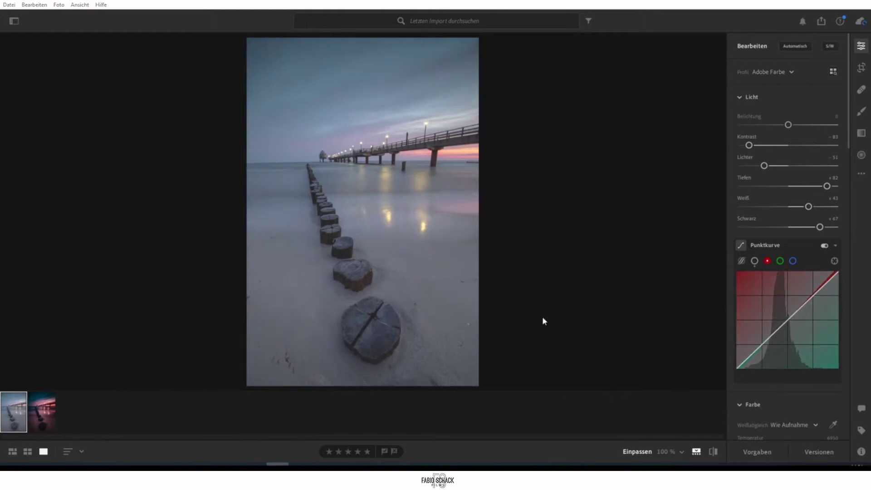
Step: Raise red in the highlights and lower it in the shadows for a pinker sky
left_click(761, 349)
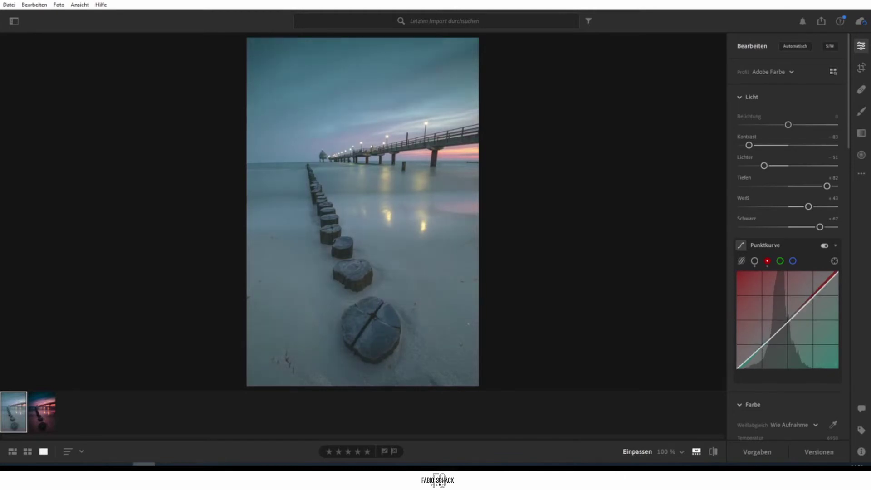
left_click_drag(816, 297, 811, 287)
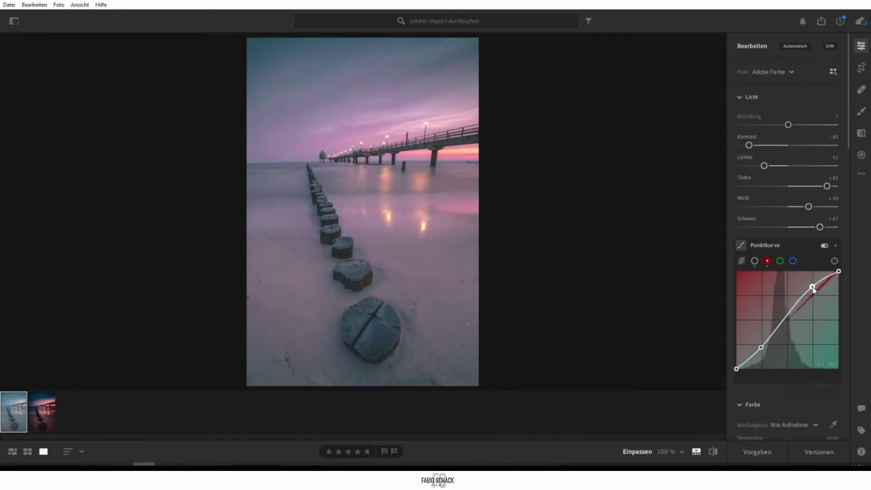
left_click_drag(761, 349, 762, 355)
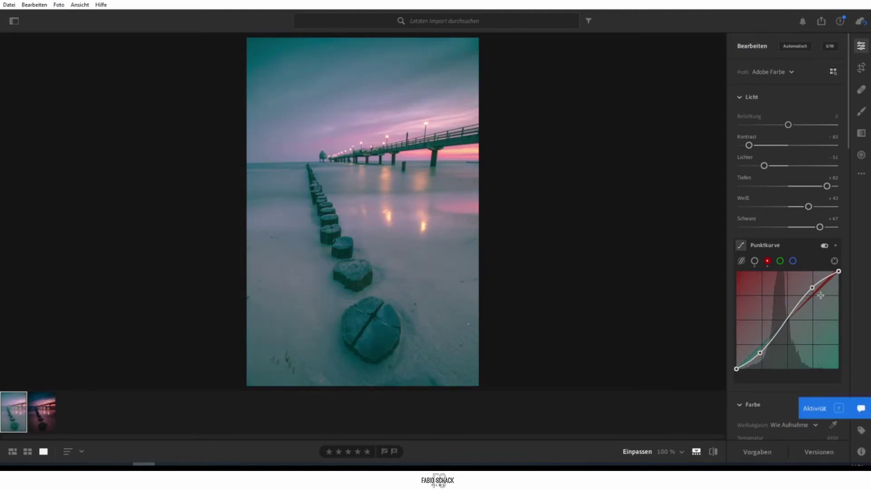
Step: Lower green in the shadows and lift it slightly in the highlights for a magenta tint
left_click(779, 261)
left_click_drag(761, 345, 760, 347)
left_click(815, 293)
left_click_drag(815, 296, 812, 292)
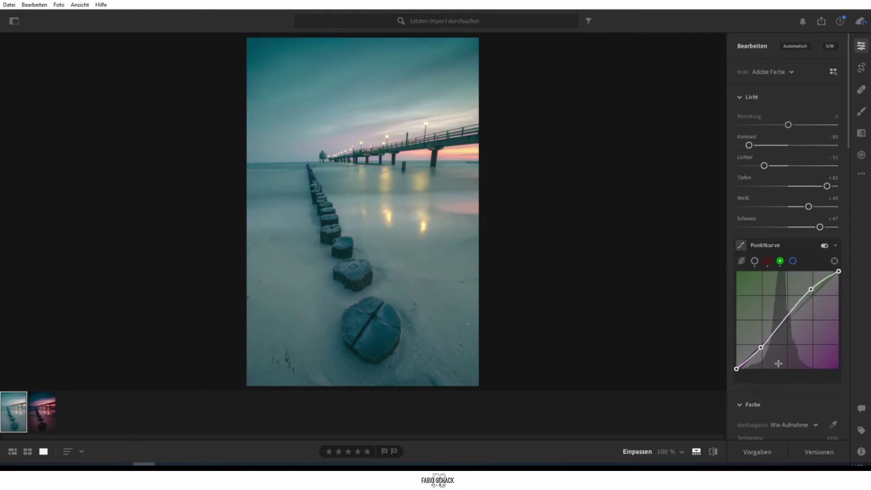
left_click_drag(760, 348, 761, 353)
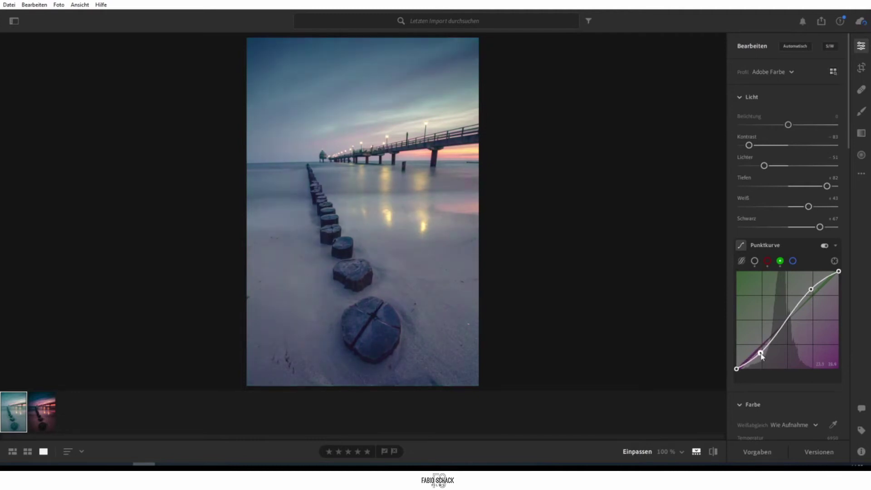
Step: Give the blue curve an S shape with raised highlights and lowered shadows
left_click(792, 261)
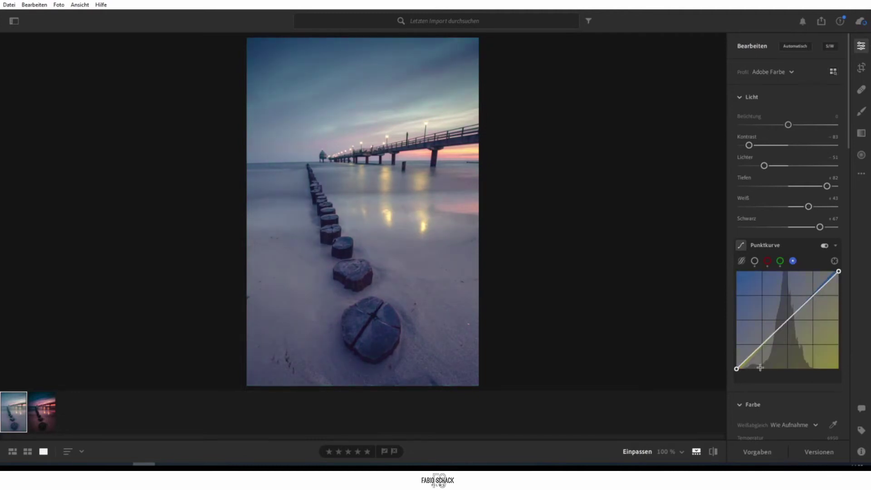
left_click(762, 345)
left_click(811, 297)
left_click_drag(812, 298, 813, 293)
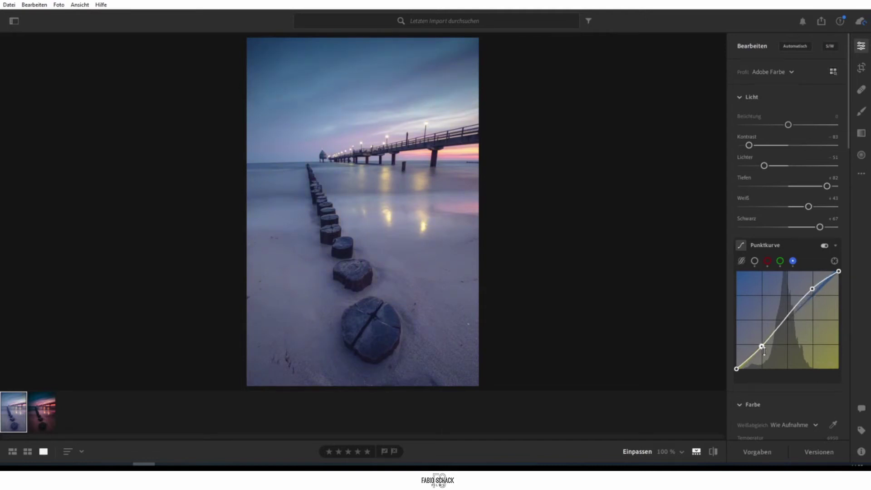
left_click_drag(762, 347, 762, 360)
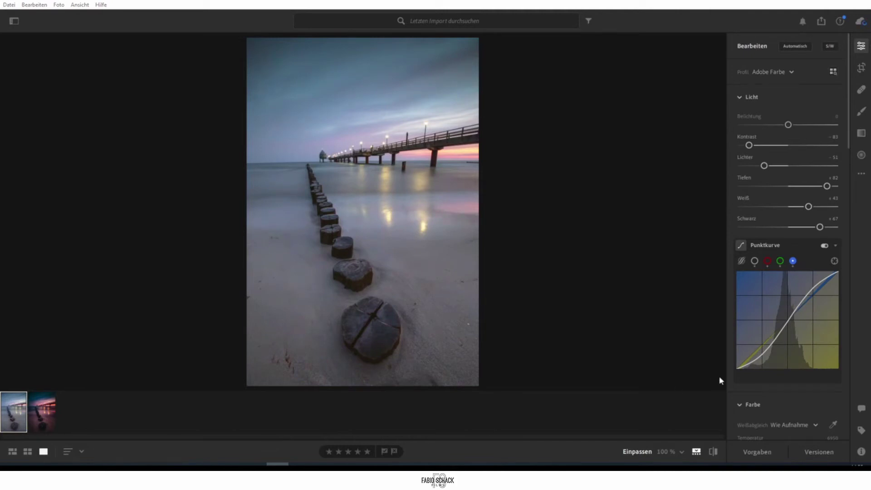
scroll(821, 361, "down", 4)
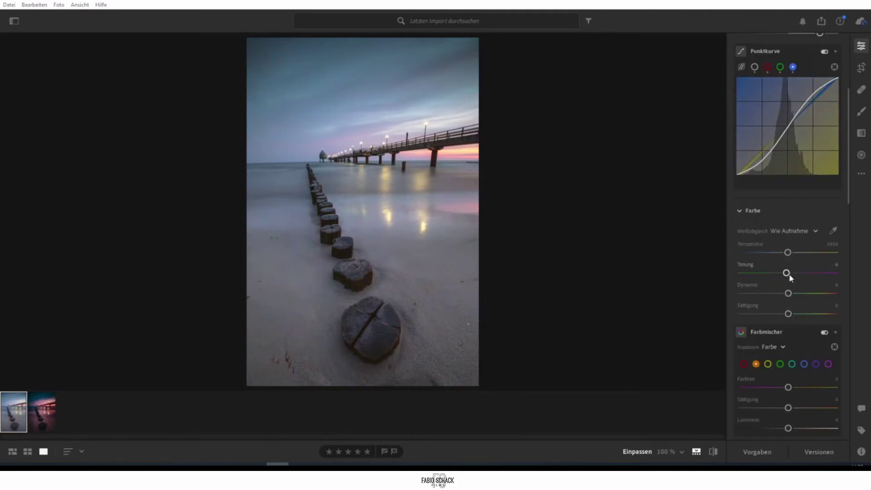
left_click_drag(790, 274, 793, 274)
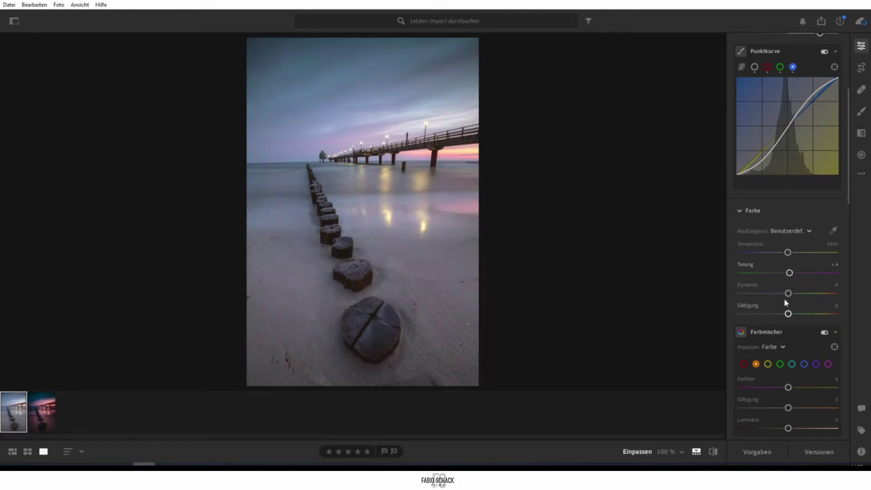
mouse_move(788, 293)
left_mouse_down()
mouse_move(796, 293)
mouse_move(792, 313)
left_mouse_up()
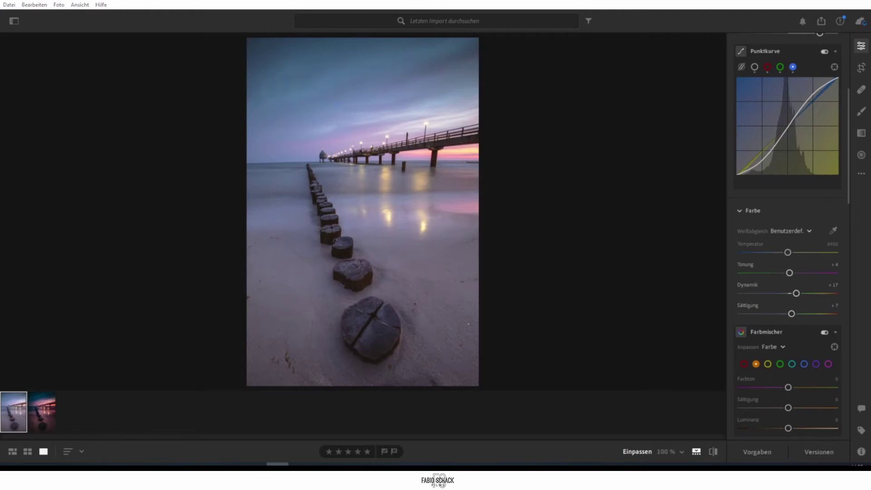
left_click_drag(788, 252, 802, 255)
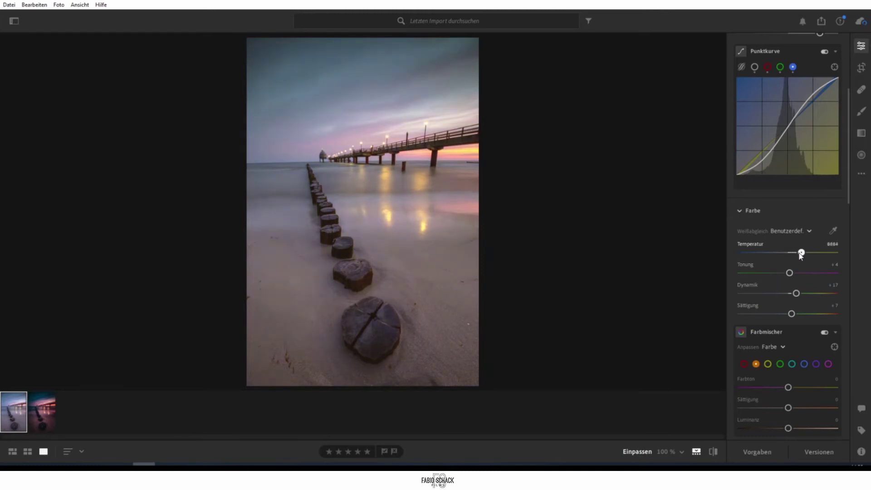
double_click(746, 244)
scroll(766, 295, "down", 3)
Step: Set Struktur to -15, Klarheit to -7 and Dunst entfernen to +68
scroll(771, 311, "down", 5)
scroll(772, 311, "down", 5)
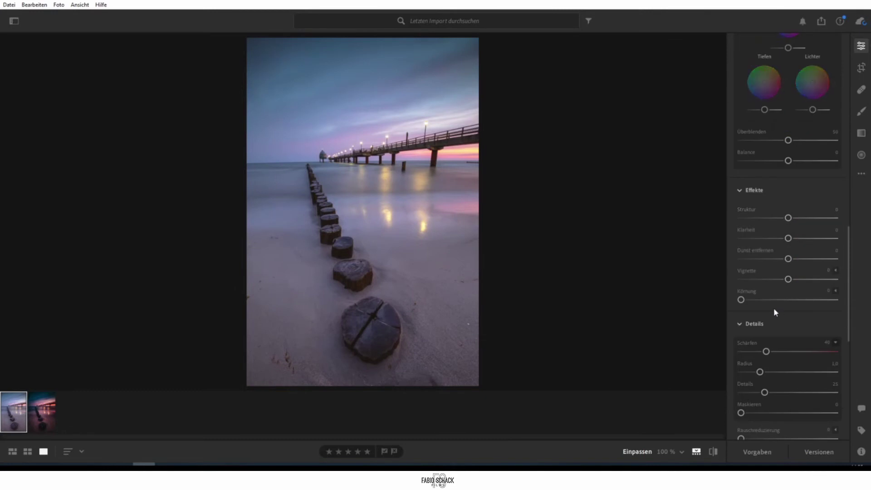
left_click_drag(788, 218, 779, 218)
left_click_drag(779, 218, 785, 245)
mouse_move(787, 259)
left_mouse_down()
mouse_move(748, 259)
mouse_move(820, 259)
left_mouse_up()
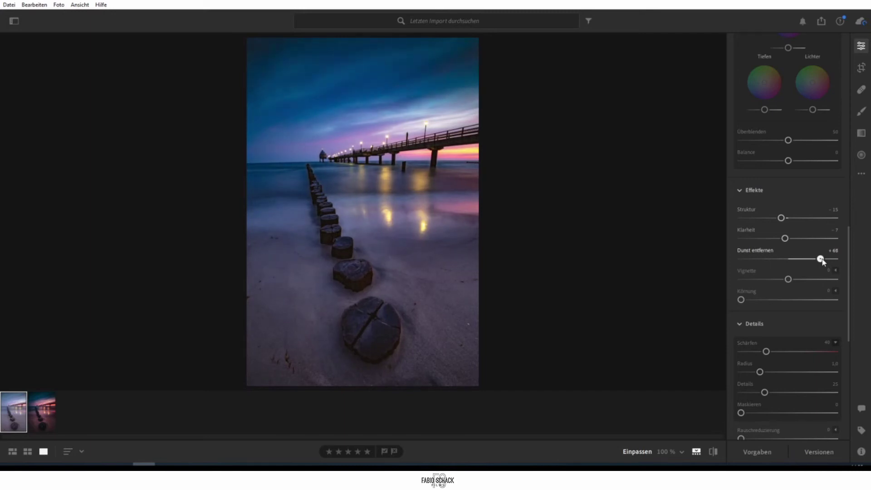
Step: Darken the photo's edges with a -39 vignette
left_click_drag(786, 281, 768, 279)
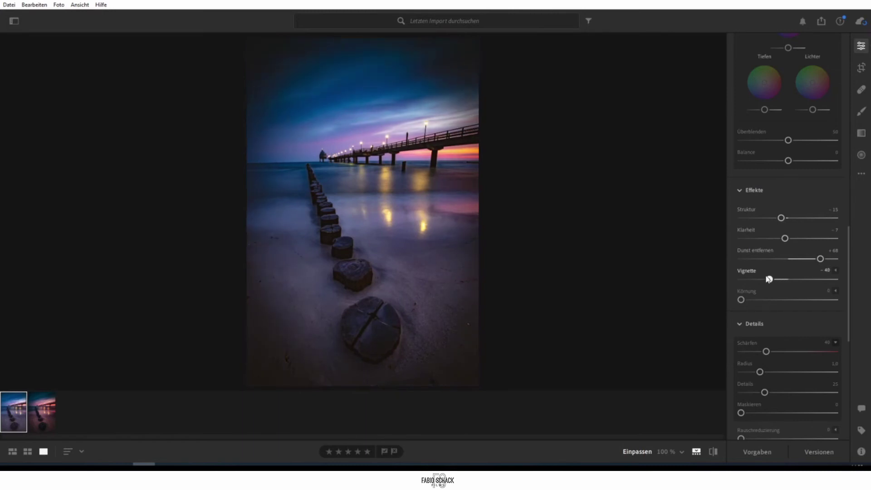
left_click_drag(769, 279, 771, 278)
left_click_drag(769, 279, 769, 279)
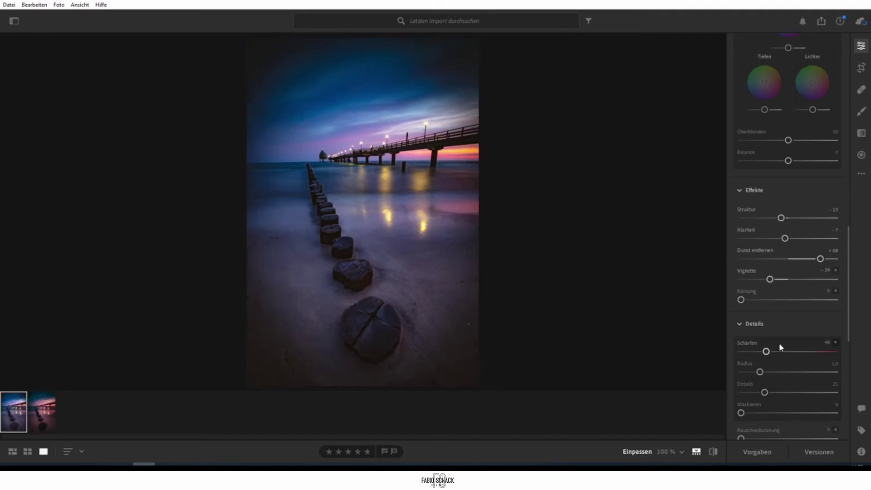
Step: Enable chromatic aberration removal and lens profile corrections, comparing the result with them off
scroll(779, 342, "down", 2)
scroll(770, 325, "down", 4)
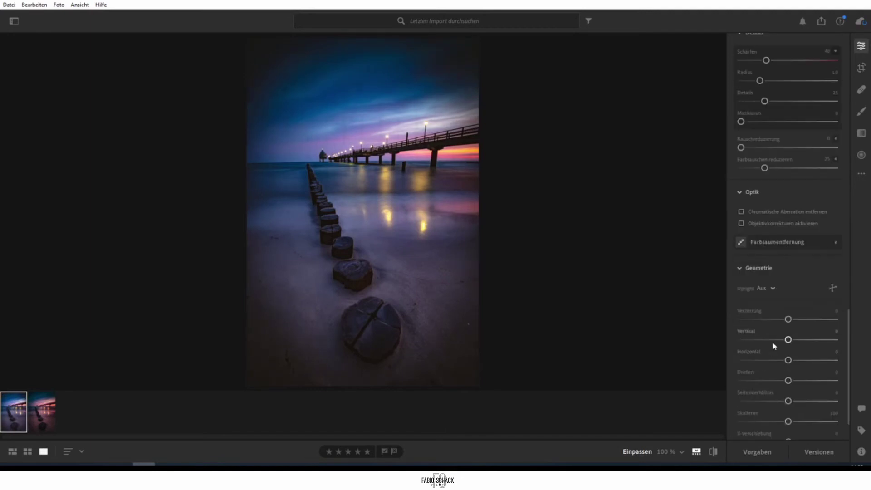
left_click(741, 211)
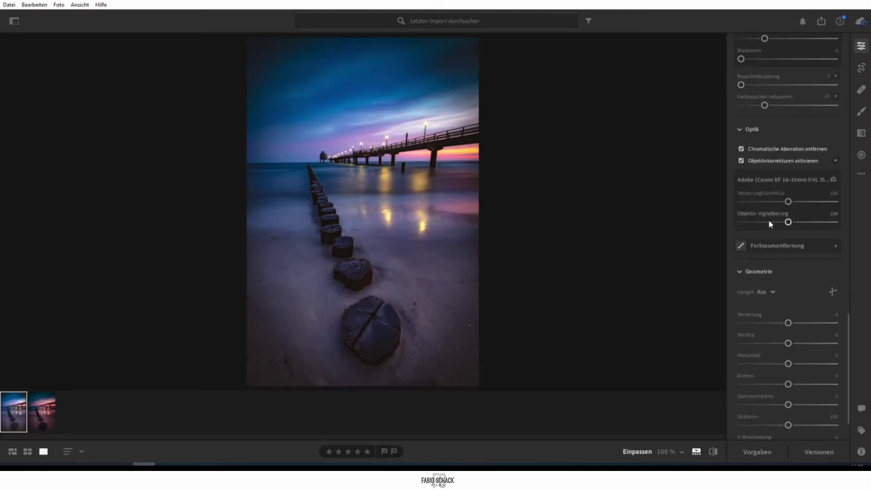
scroll(769, 222, "up", 2)
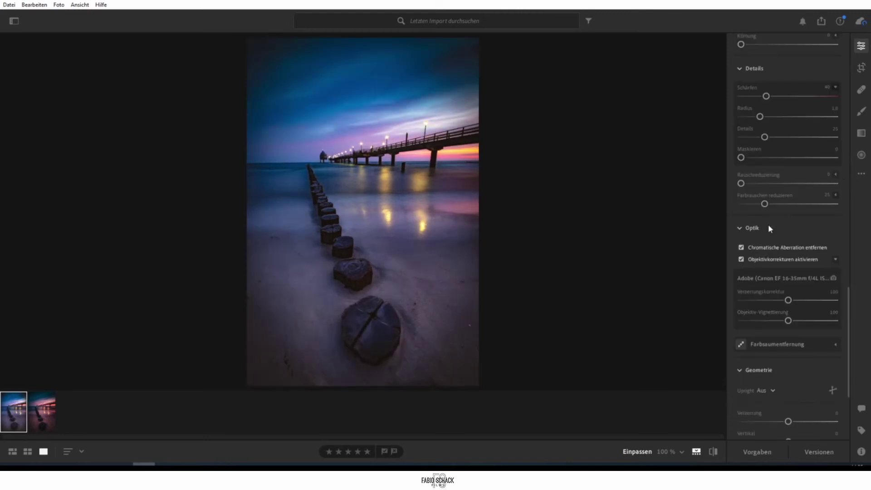
left_click(741, 259)
scroll(742, 258, "up", 1)
left_click(742, 260)
left_click(742, 316)
Step: Set noise reduction to 13 and sharpening to 56
scroll(748, 306, "down", 1)
scroll(774, 254, "up", 4)
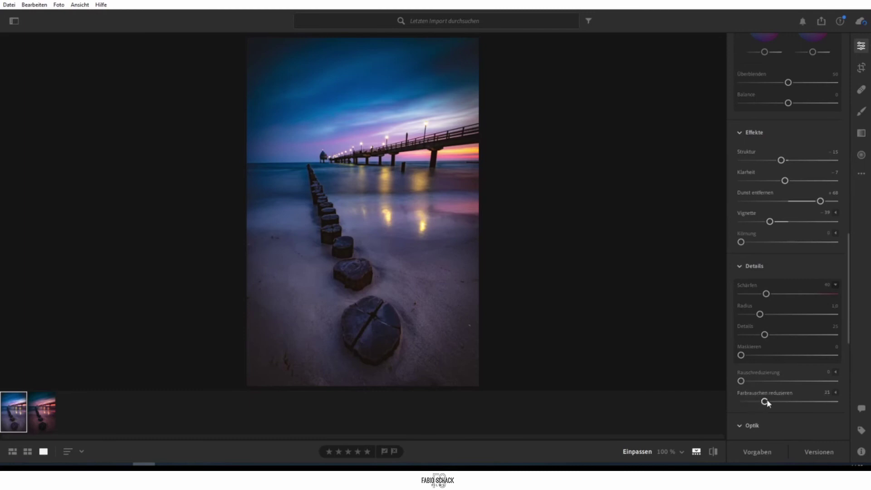
left_click_drag(741, 381, 753, 381)
left_click_drag(766, 294, 781, 294)
Step: Warm the white balance temperature to about 10096
scroll(794, 236, "up", 8)
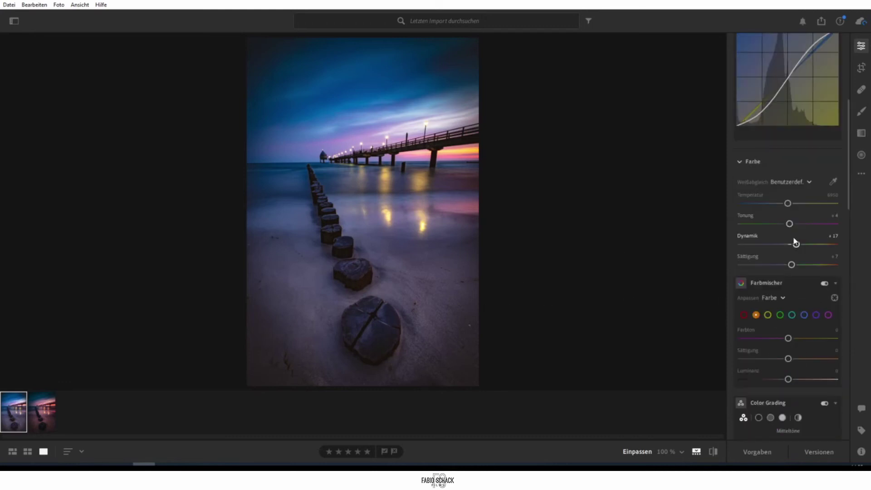
scroll(797, 241, "up", 2)
left_click_drag(788, 302, 808, 303)
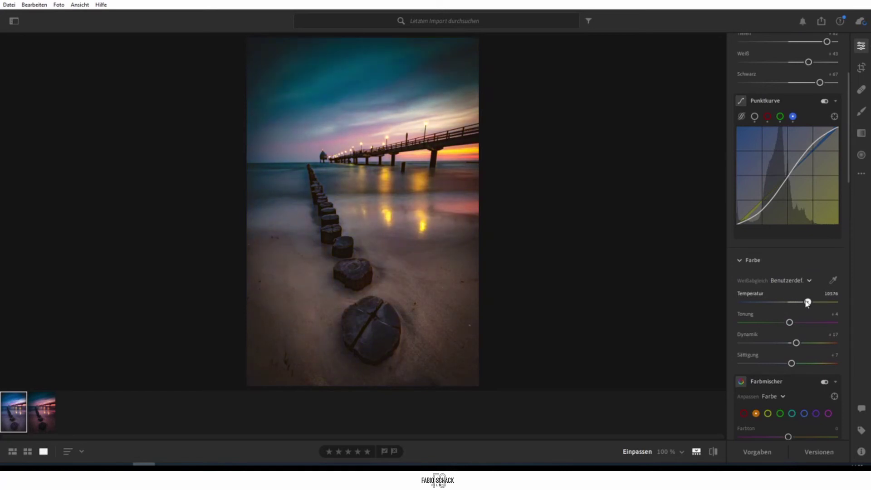
left_click_drag(805, 303, 807, 302)
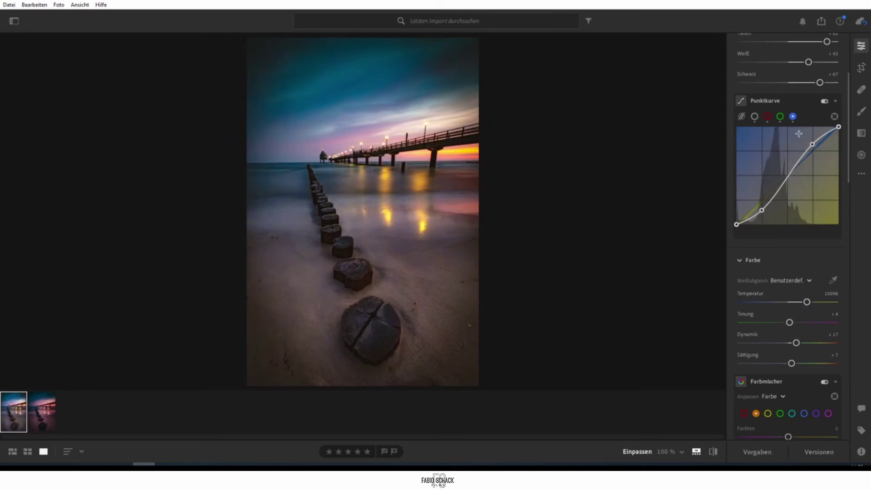
Step: Pull the red curve's shadow point down for darker, more teal shadows
left_click(767, 116)
left_click_drag(761, 206, 764, 207)
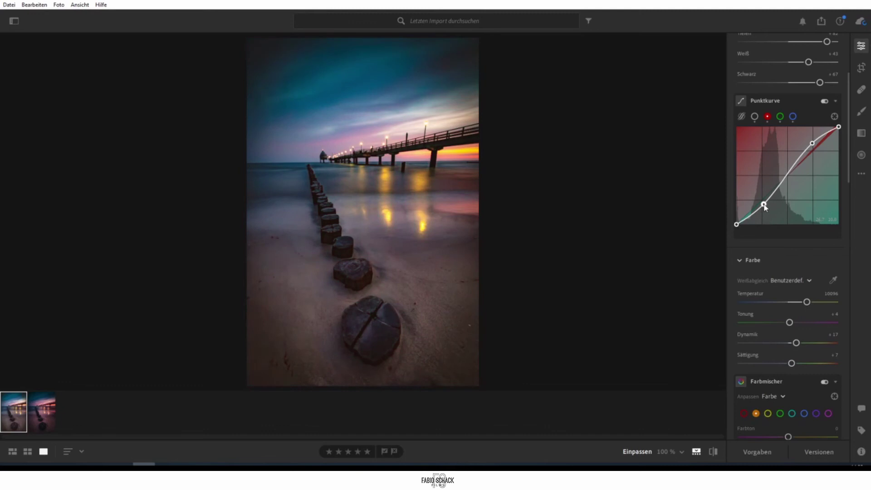
left_click_drag(766, 205, 765, 208)
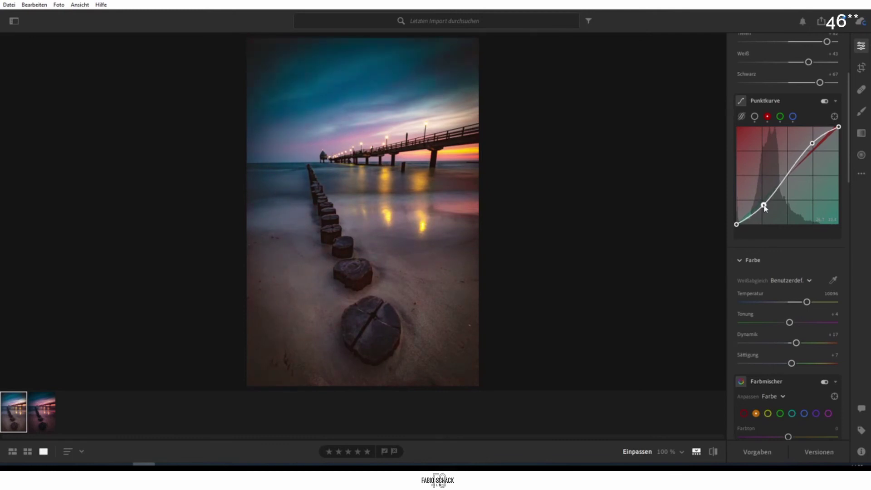
Step: Lift the blue shadows, trim the blue highlights, and fine-tune the red highlights for pinker tones
left_click(792, 117)
left_click_drag(762, 211, 761, 208)
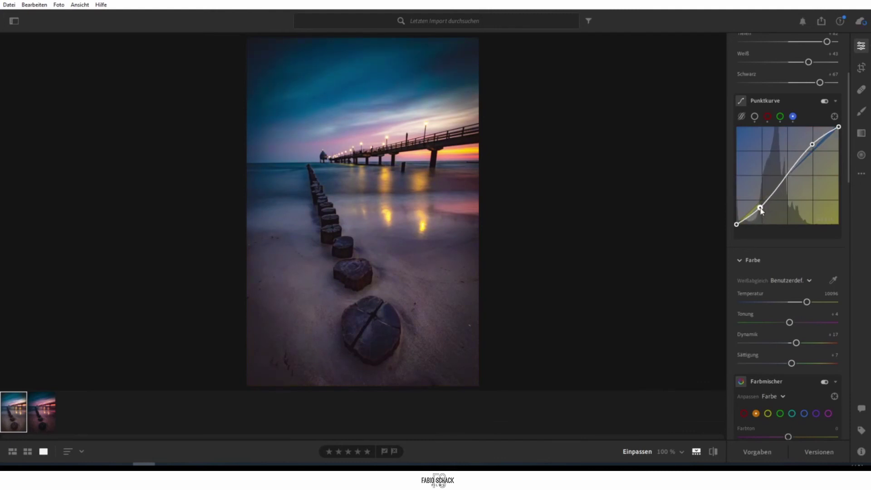
left_click_drag(812, 145, 814, 145)
left_click(767, 117)
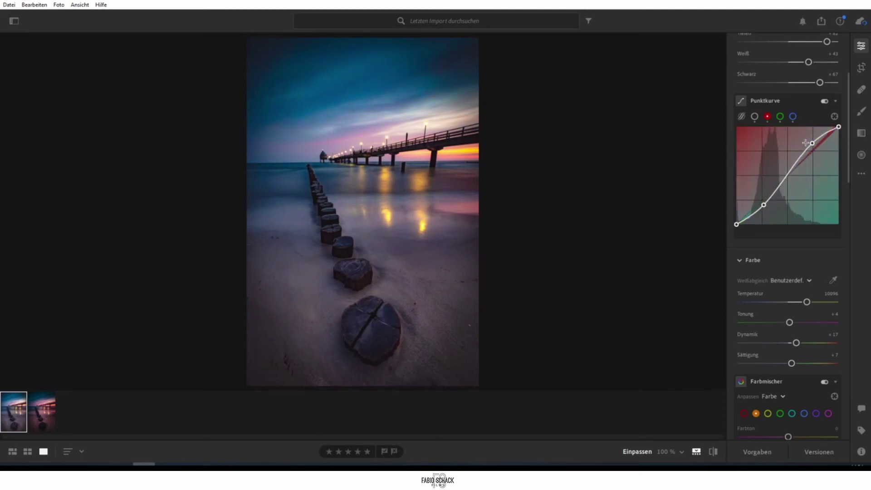
mouse_move(812, 144)
left_mouse_down()
mouse_move(811, 134)
mouse_move(811, 141)
left_mouse_up()
left_click_drag(811, 141, 809, 144)
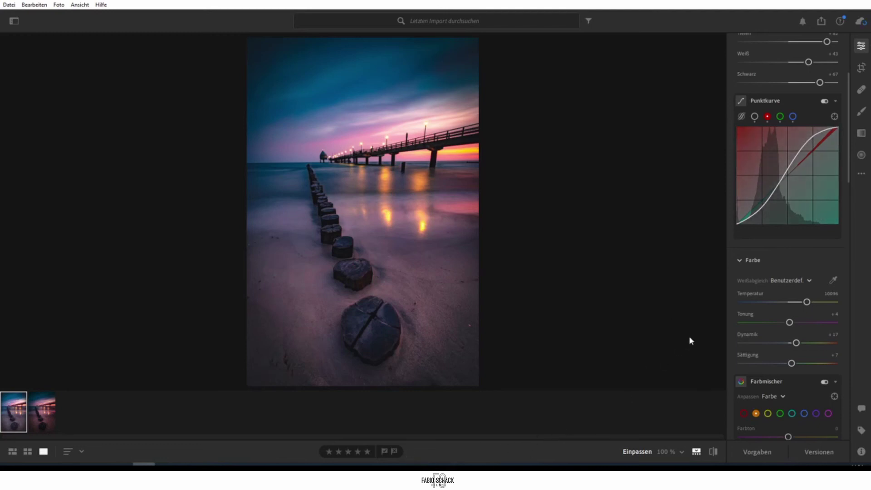
Step: Lower the green highlights and shadows for magenta, then drop the blue shadow point
left_click(779, 116)
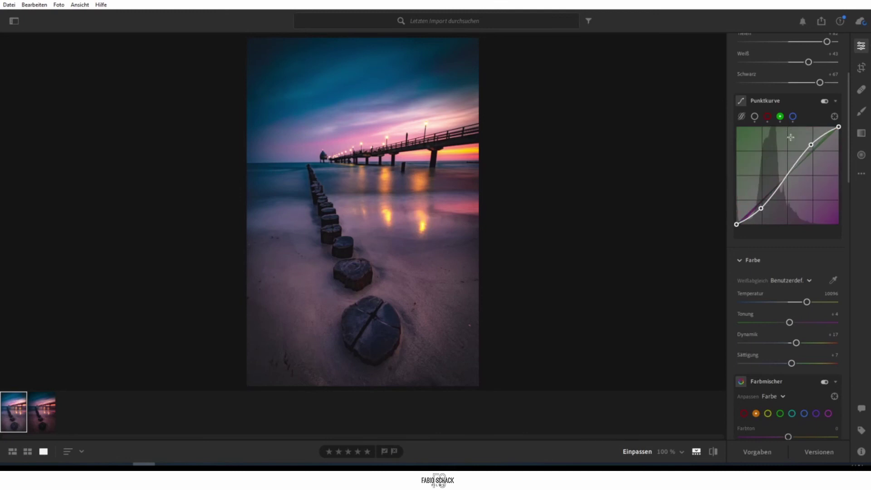
left_click_drag(811, 145, 807, 141)
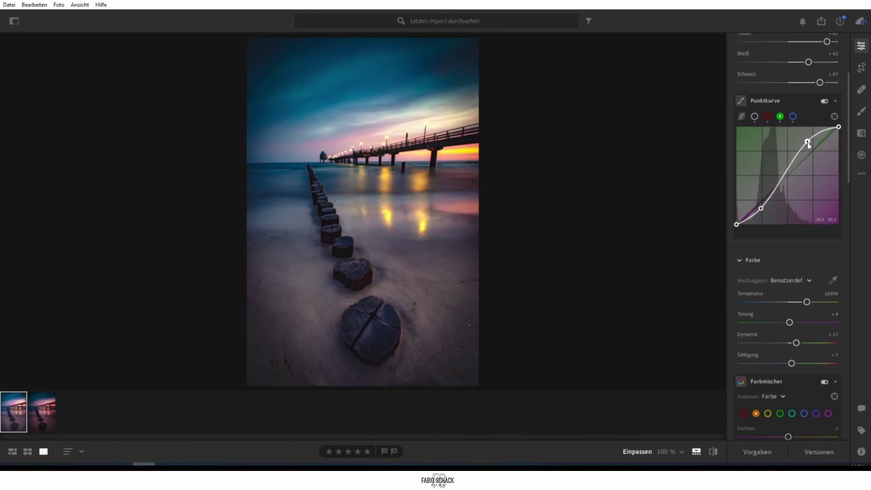
left_click_drag(808, 142, 813, 147)
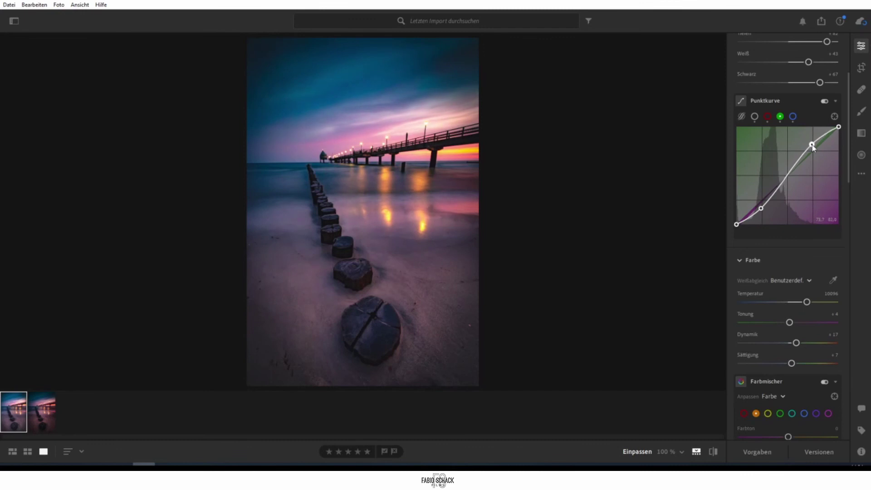
left_click_drag(762, 209, 763, 209)
left_click_drag(762, 209, 763, 209)
left_click(793, 117)
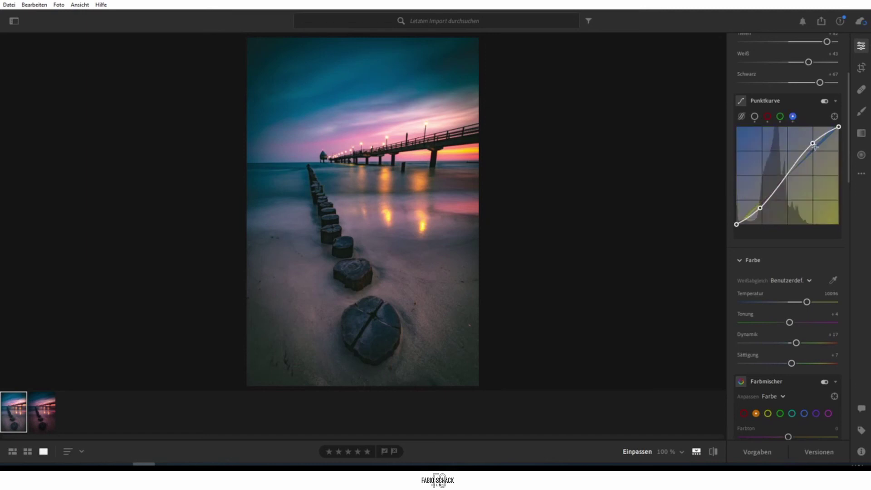
left_click_drag(758, 210, 759, 217)
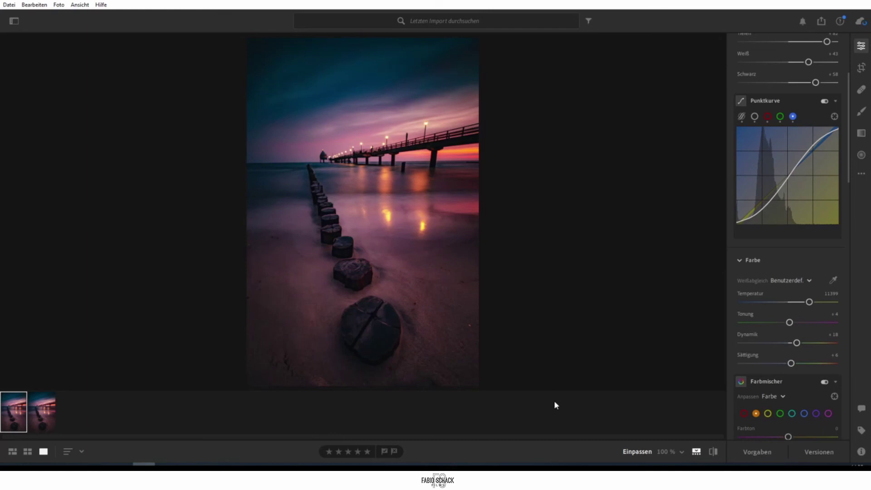
Step: Toggle the before/after view to compare the teal-and-pink grade with the original
key("backslash")
key("backslash")
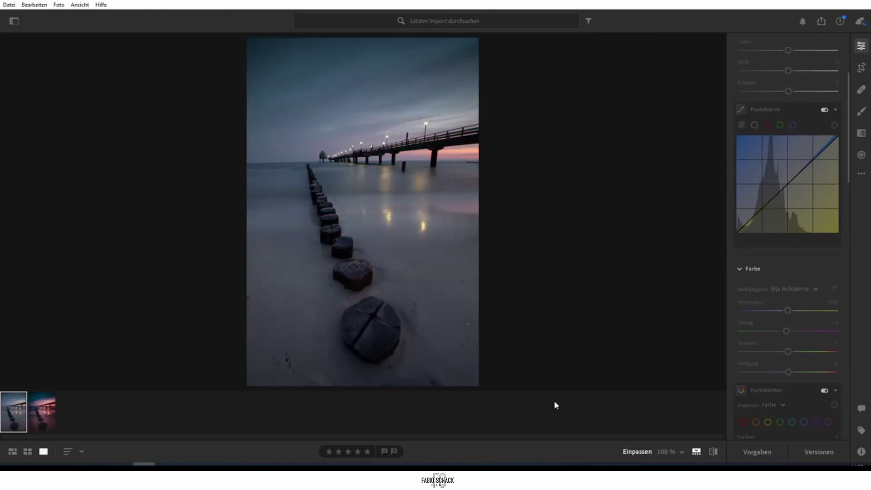